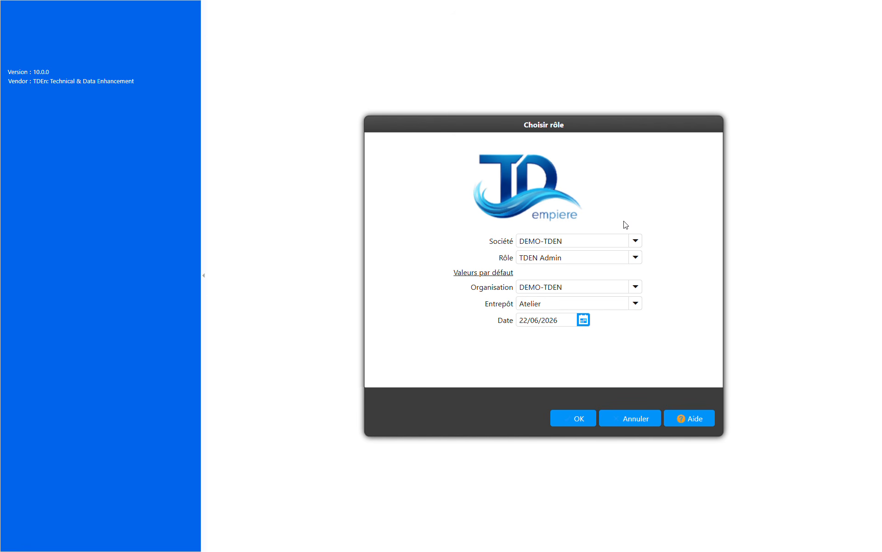
Step: Enter the DEMO-TDEN company with the TDEN Admin role and open the product recipes (Nomenclature des Produits)
left_click(571, 420)
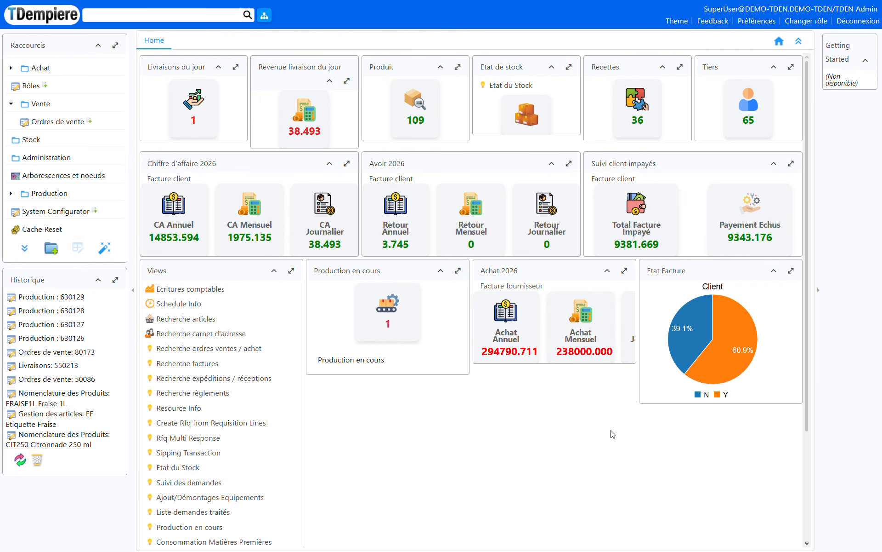
left_click(13, 194)
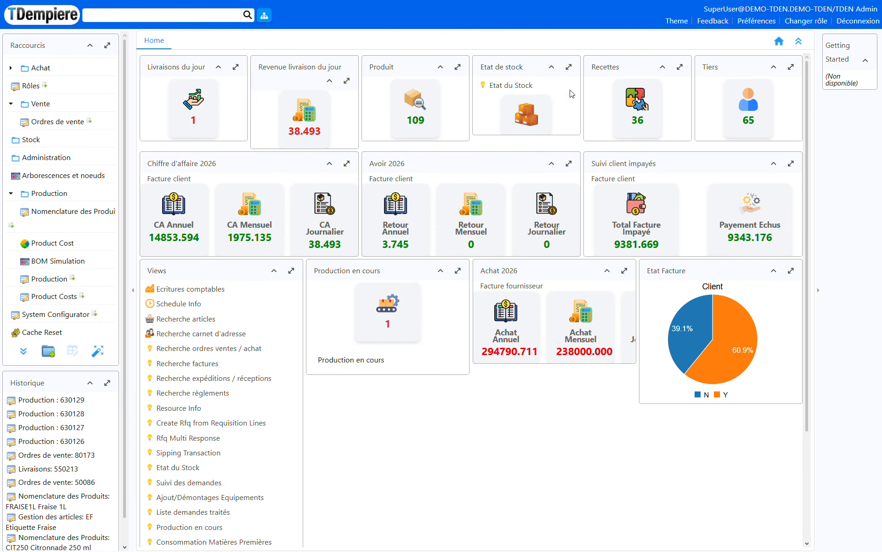
left_click(646, 104)
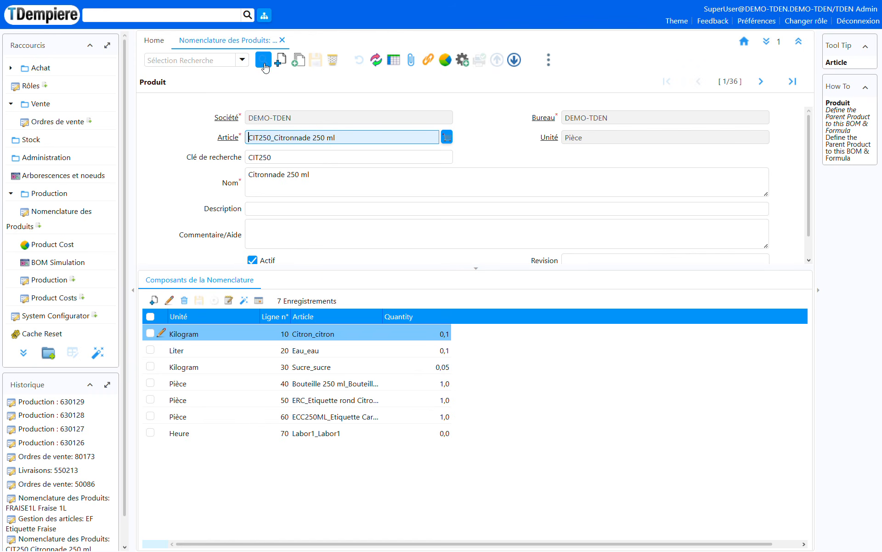
Step: Search the recipes by key "frai" and examine the Fraise 1L article record's stocked, manufactured and bill-of-materials settings
left_click(264, 60)
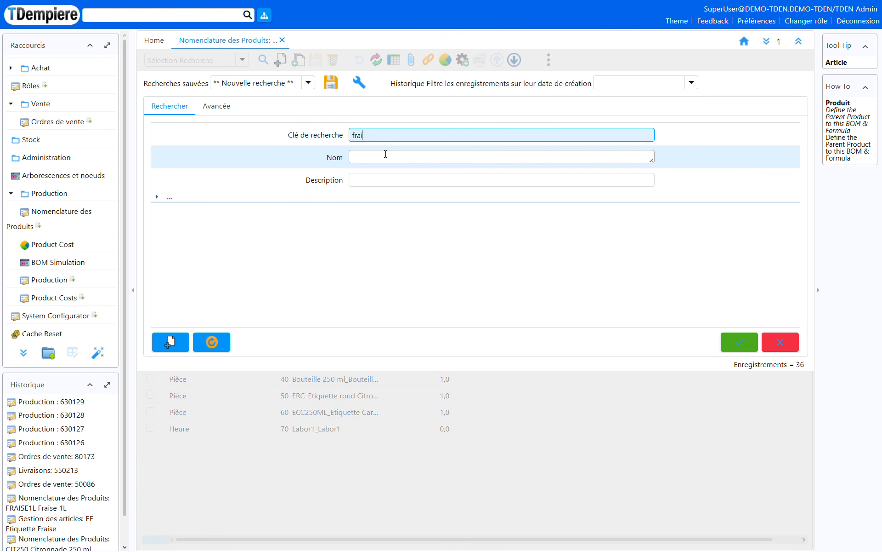
key("Return")
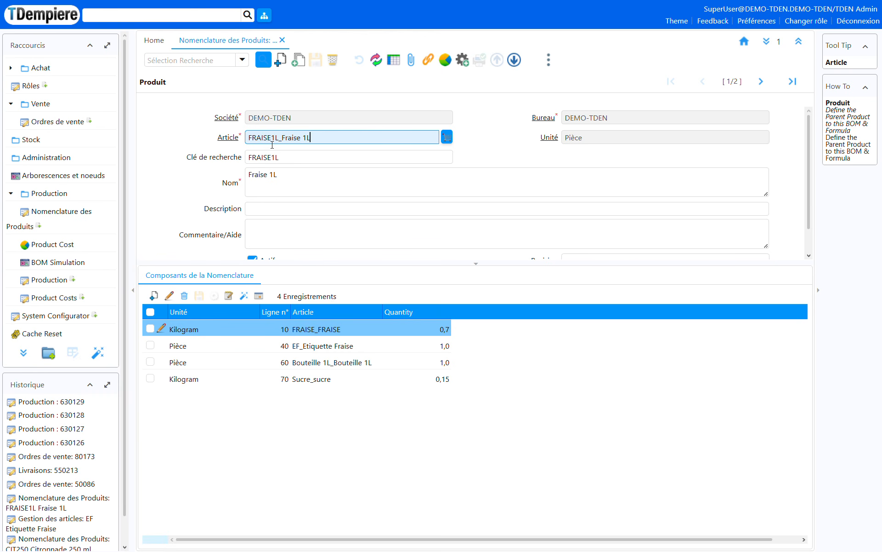
left_click(228, 140)
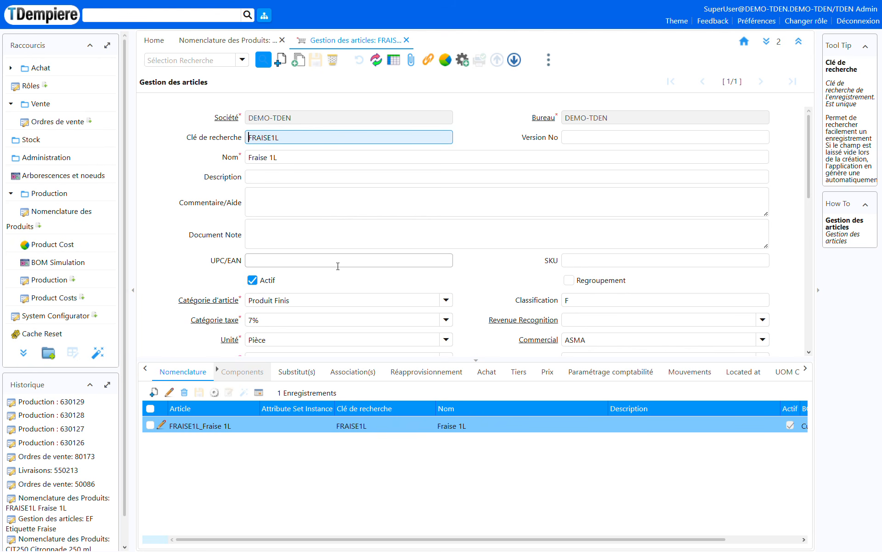
scroll(332, 266, "down", 5)
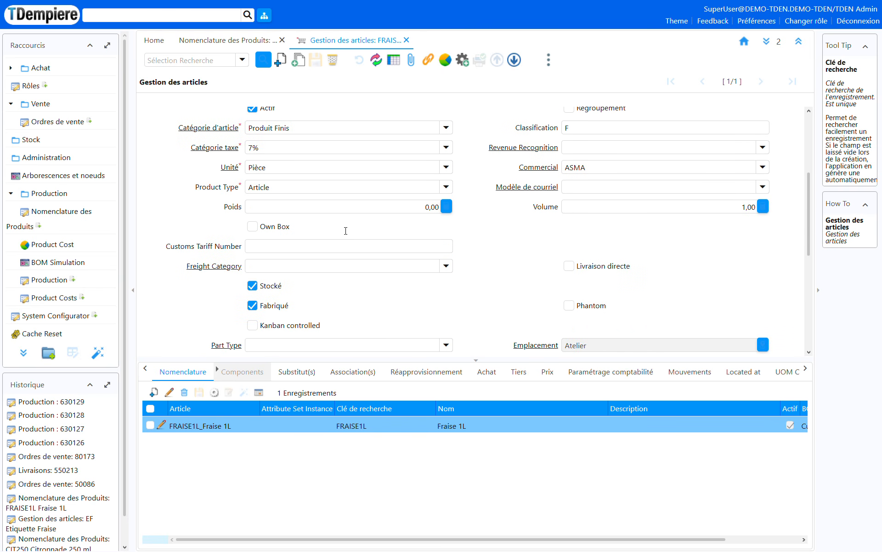
scroll(294, 276, "down", 5)
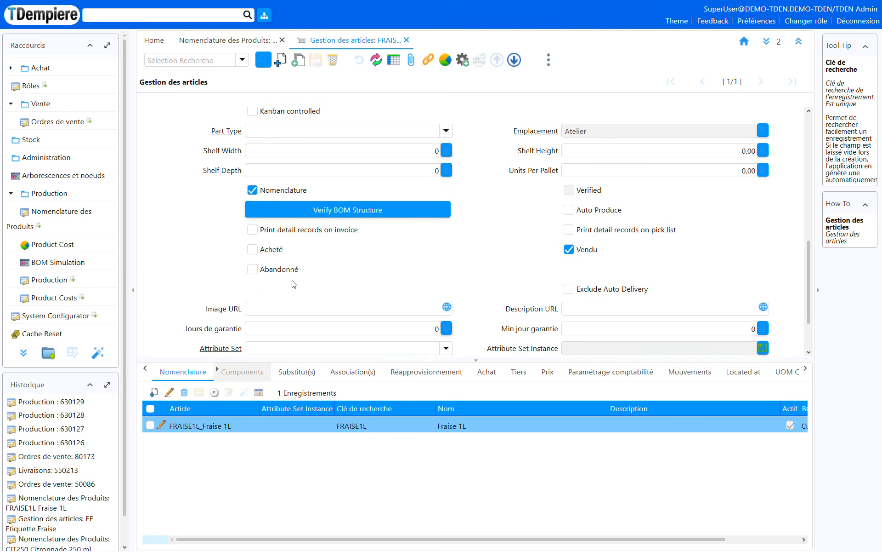
scroll(343, 299, "up", 3)
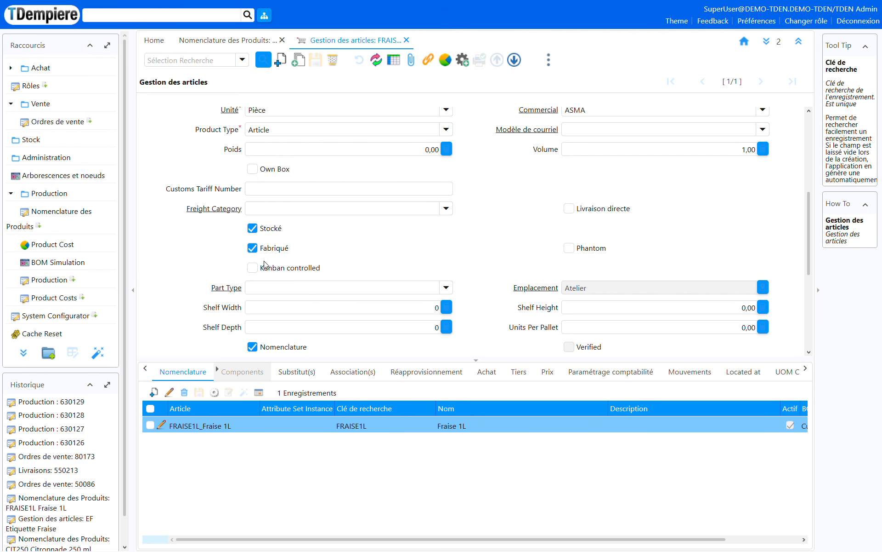
scroll(259, 297, "down", 2)
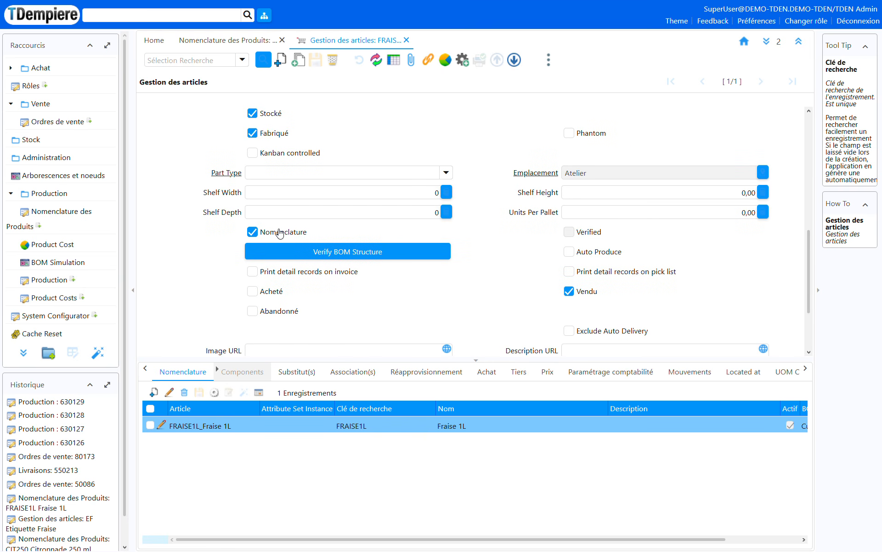
Step: Return to the Fraise 1L recipe and review its name and component list
left_click(220, 45)
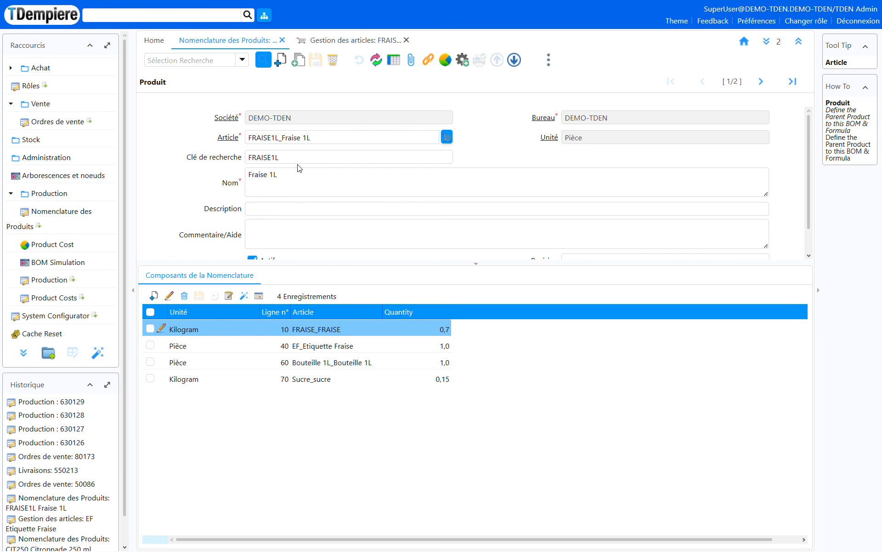
left_click_drag(311, 190, 244, 183)
left_click(297, 191)
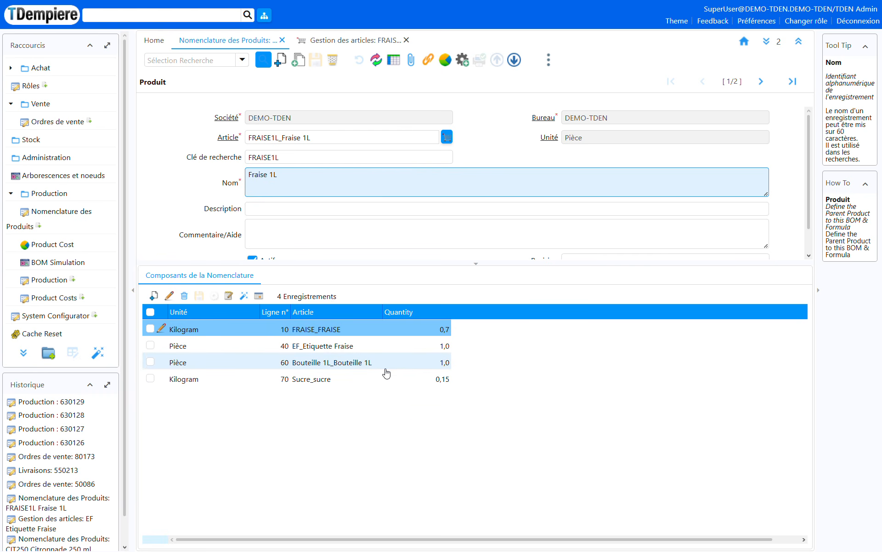
left_click(387, 429)
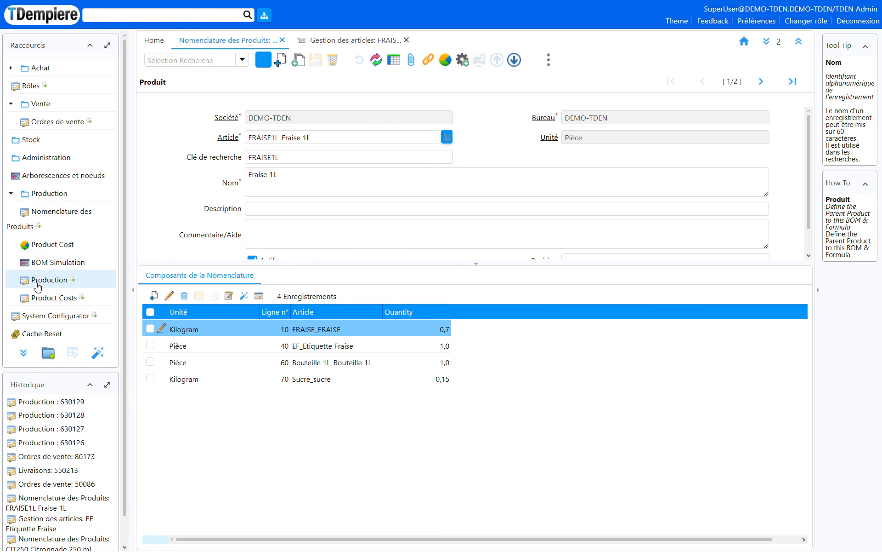
Step: Create a new production record with the document type Material Production
left_click(43, 282)
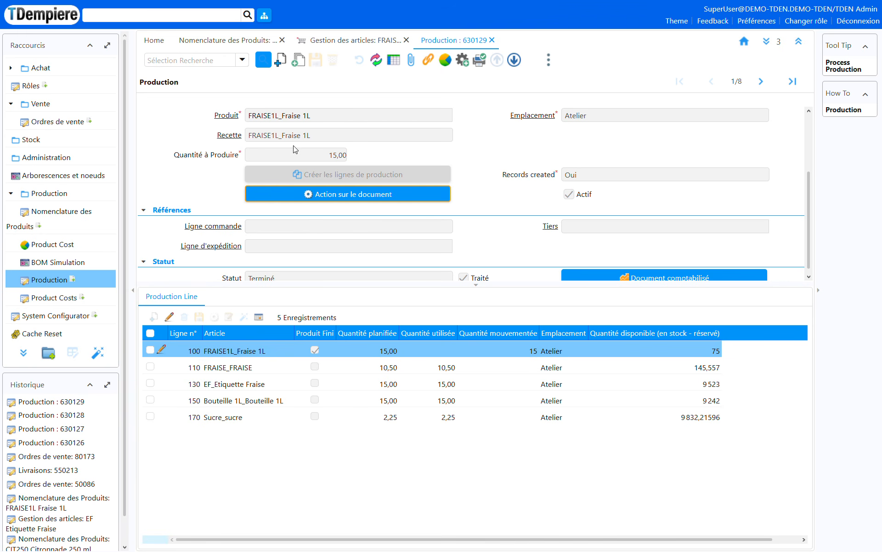
left_click(297, 62)
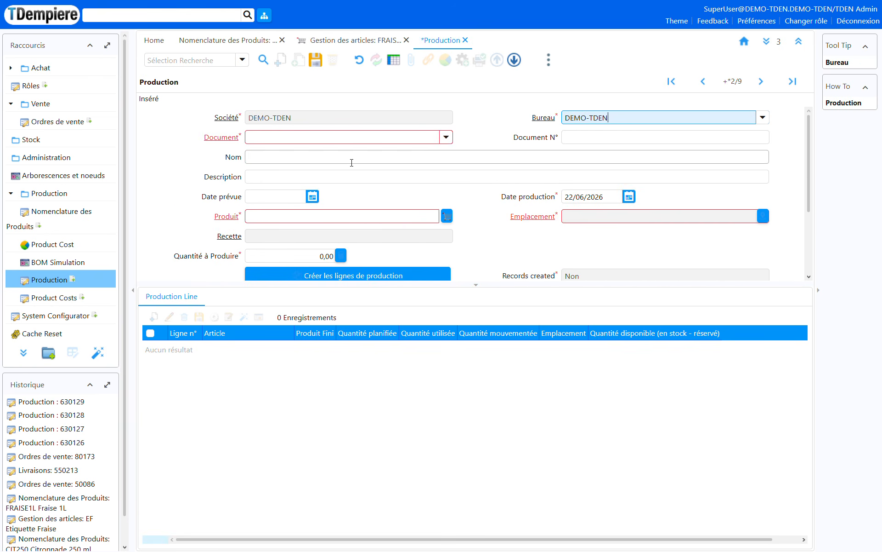
left_click(446, 137)
left_click(350, 150)
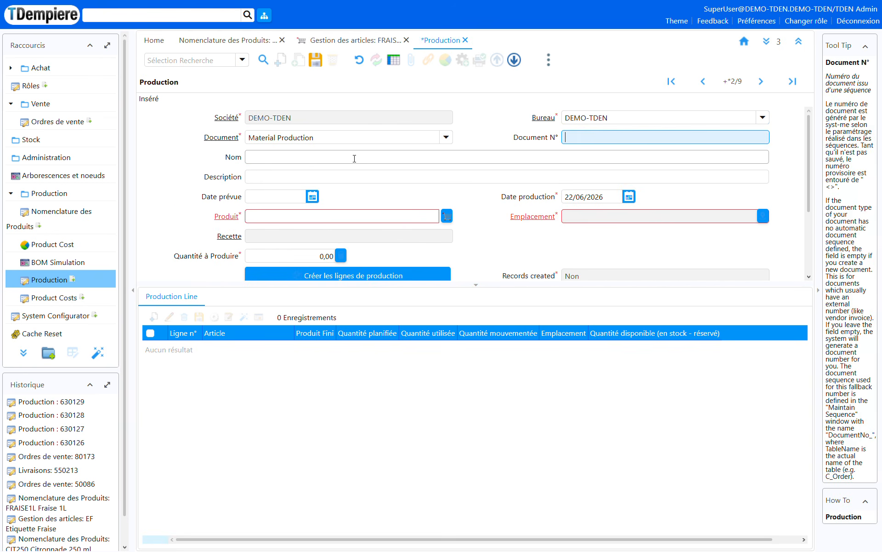
Step: Set the production's product to FRAISE1L_Fraise 1L and the quantity to produce to 5
left_click(361, 222)
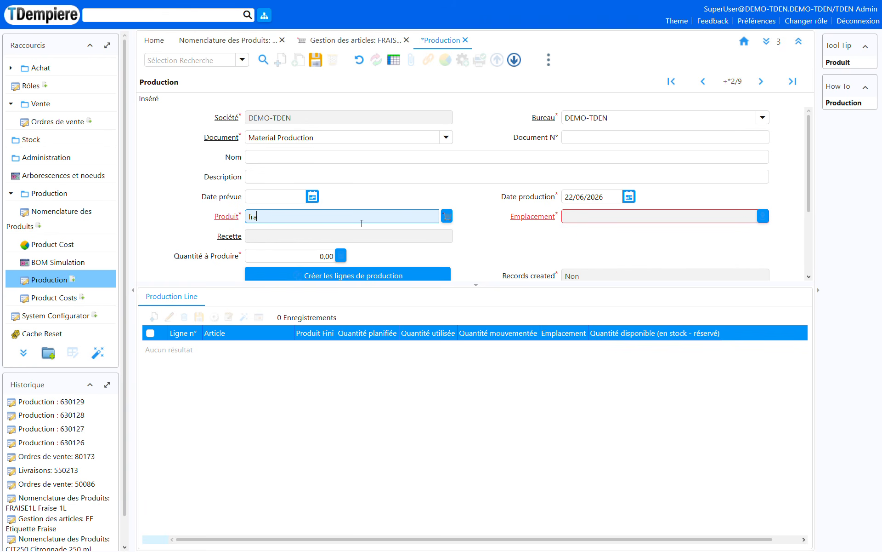
key("Tab")
left_click(320, 172)
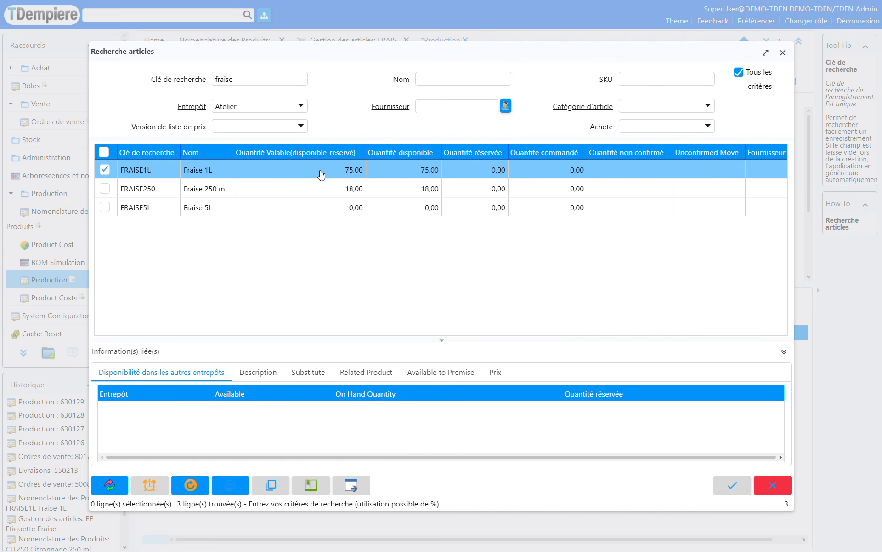
double_click(321, 172)
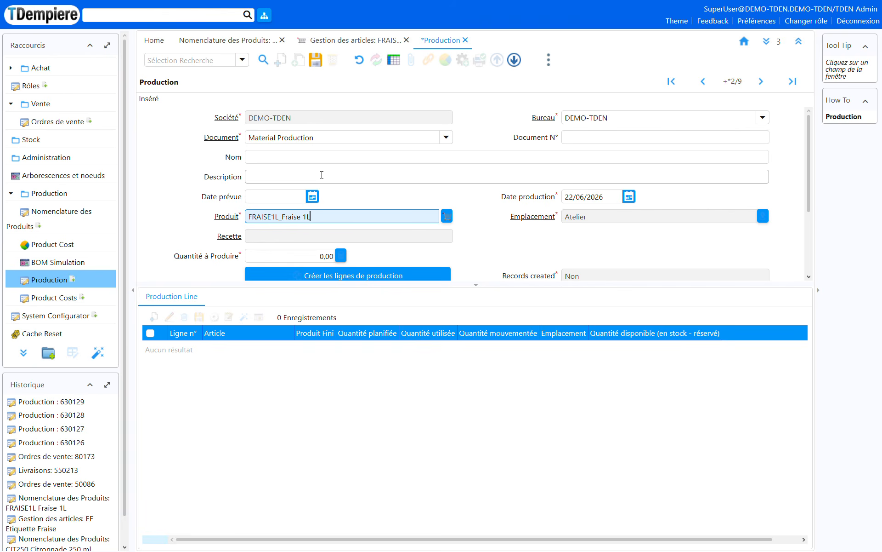
left_click(337, 257)
left_click(340, 256)
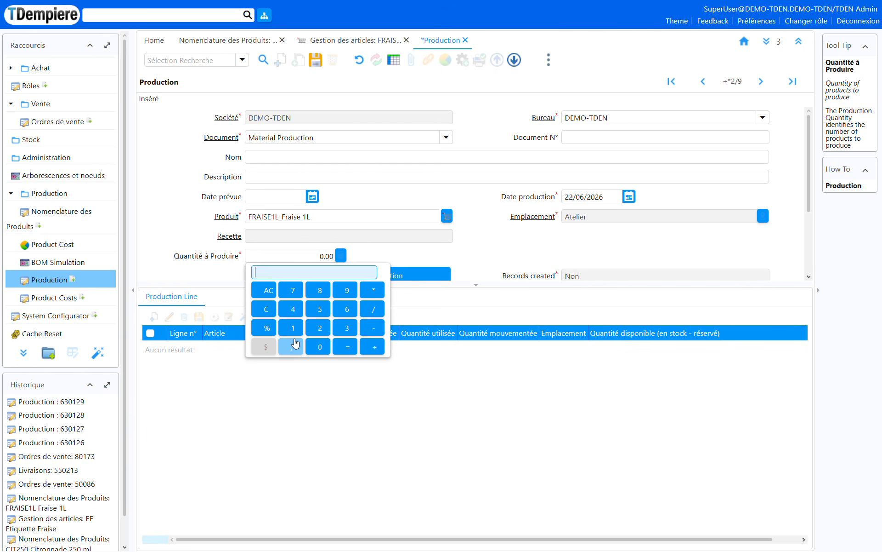
left_click(320, 309)
left_click(348, 346)
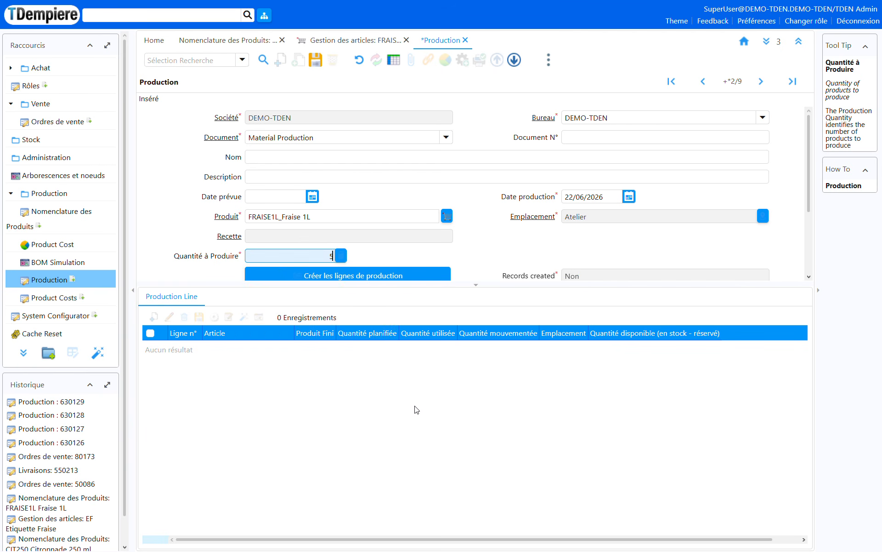
Step: Generate the production lines using the BOM formula FRAISE1L_Fraise 1L
left_click(358, 275)
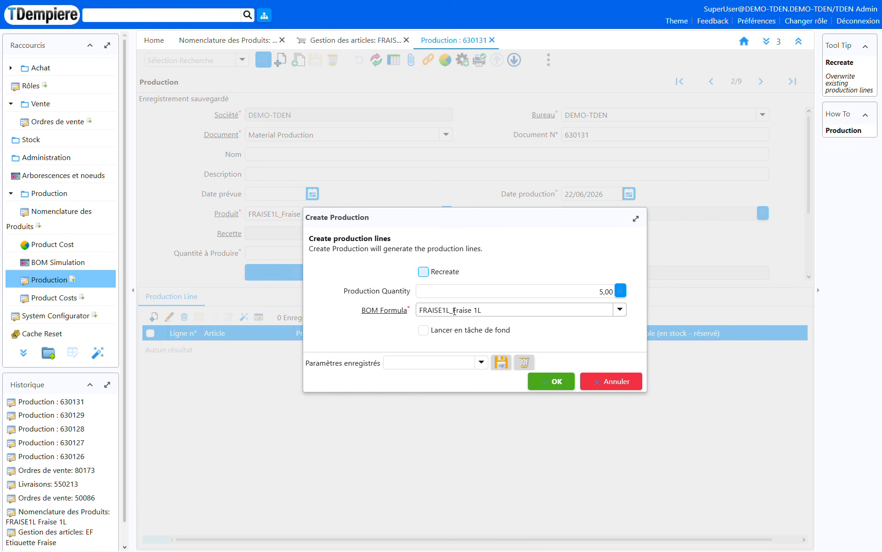
left_click(625, 310)
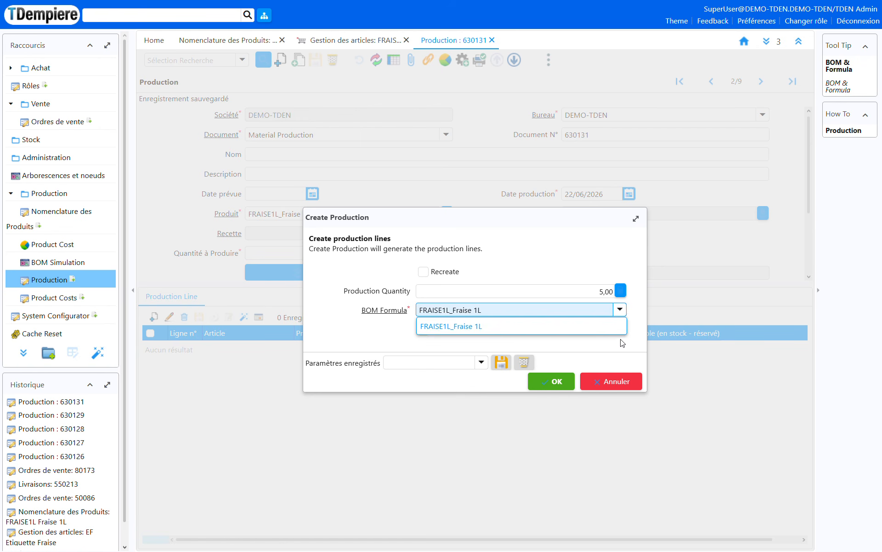
left_click(621, 340)
left_click(556, 382)
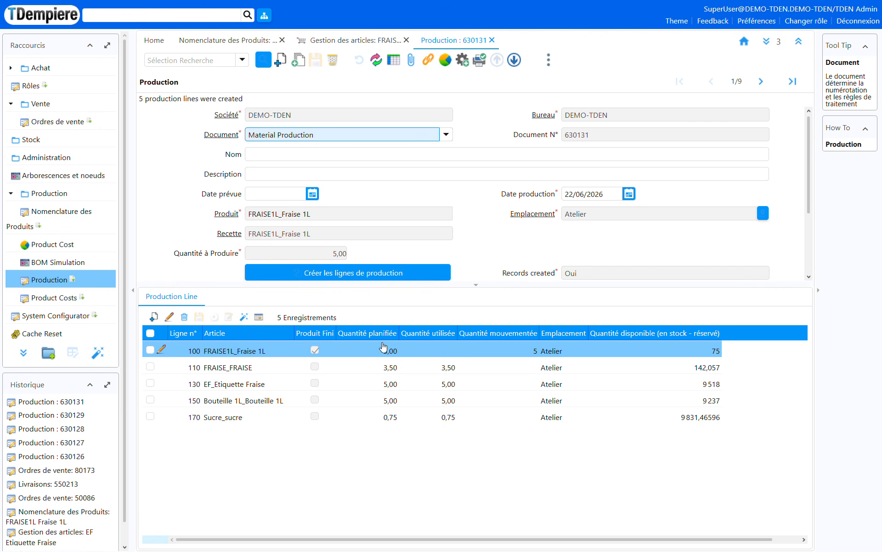
Step: Select the FRAISE component line and look up the stock of "fraise" articles in the Atelier warehouse
left_click(381, 461)
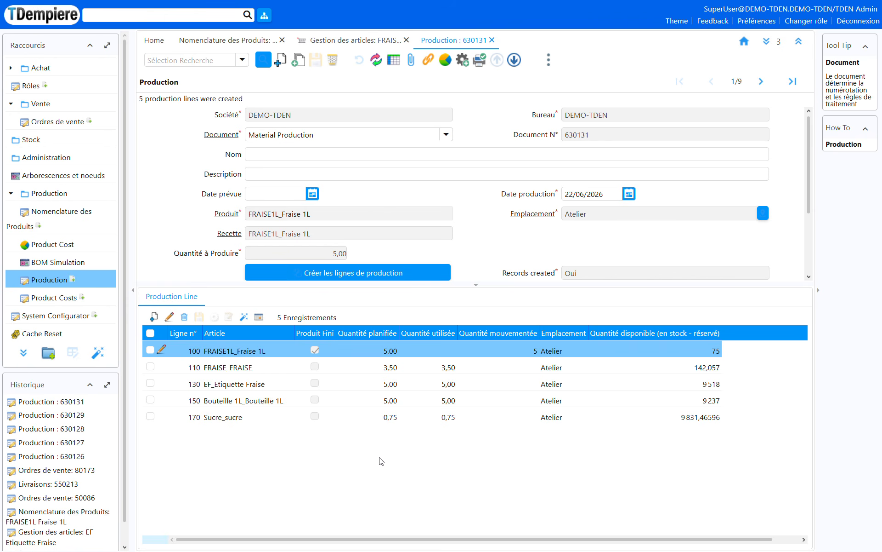
left_click(421, 367)
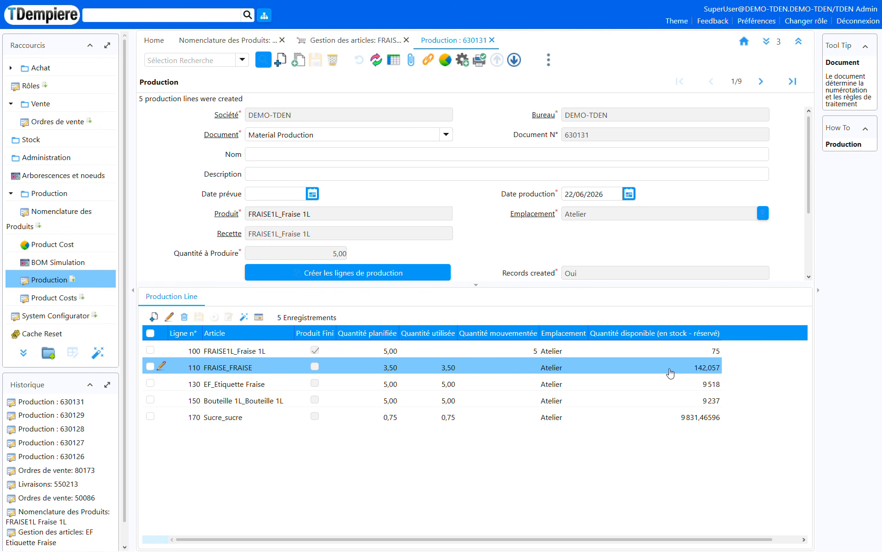
left_click(154, 42)
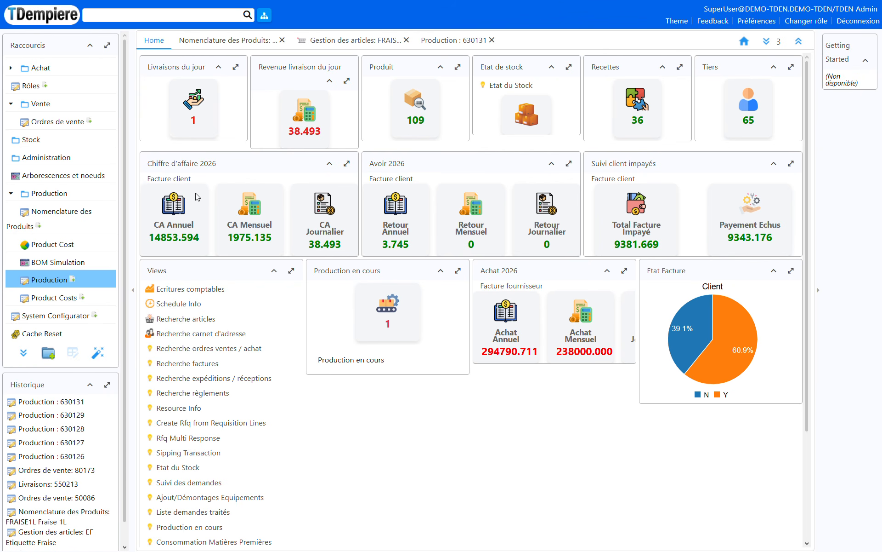
left_click(184, 318)
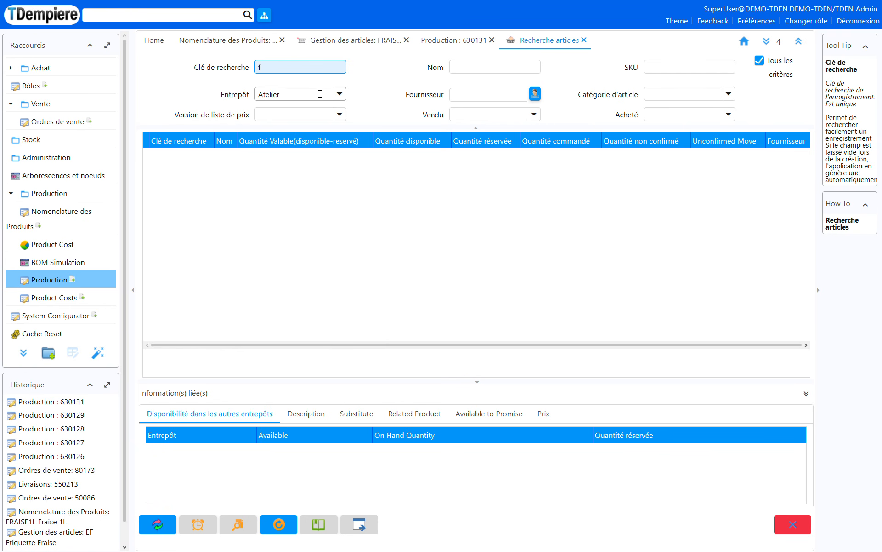
type("fraise")
key("Return")
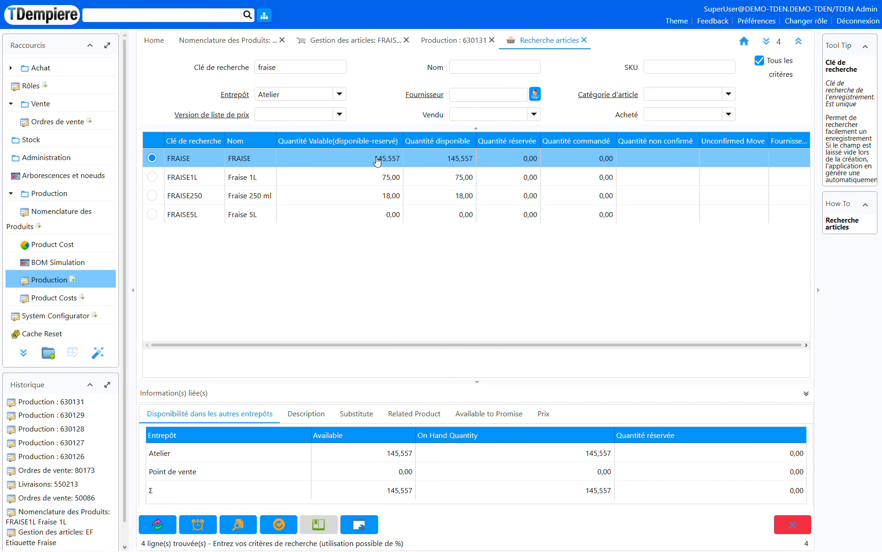
Step: Return to the new production and complete it with the document action Terminer
left_click(464, 40)
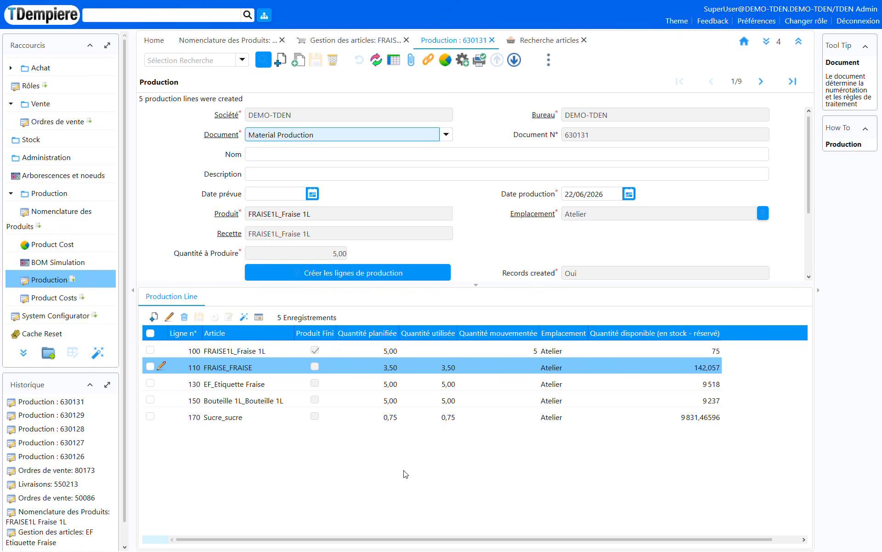
left_click(661, 488)
left_click(463, 61)
mouse_move(542, 80)
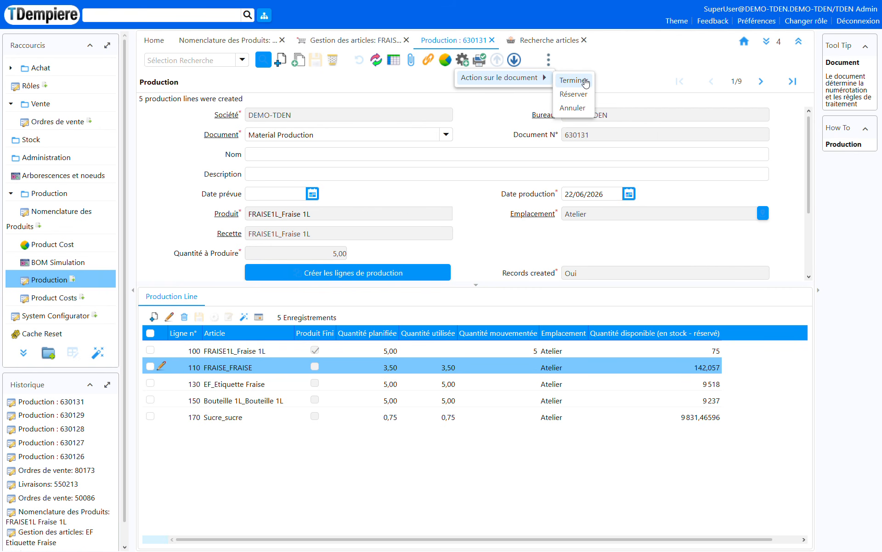
left_click(586, 82)
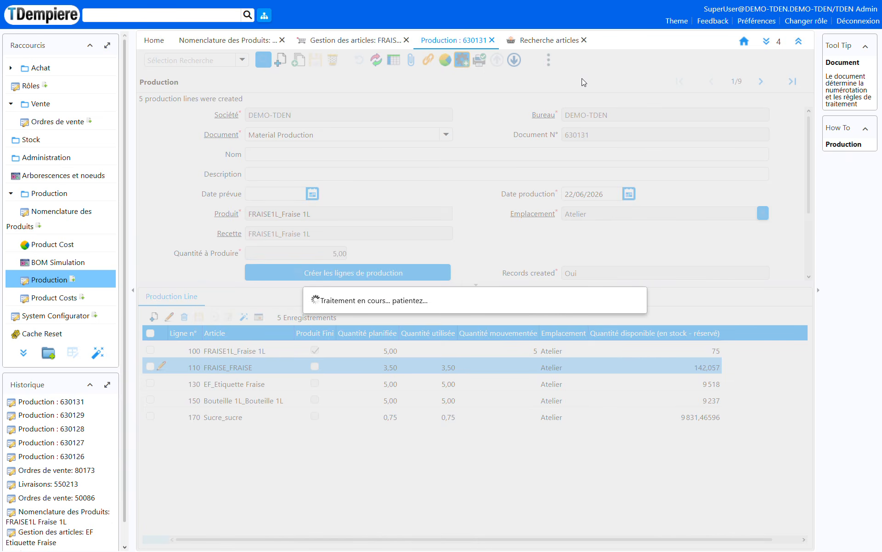
Step: Refresh the "fraise" article search and check the stock of FRAISE and FRAISE1L after the production
left_click(550, 40)
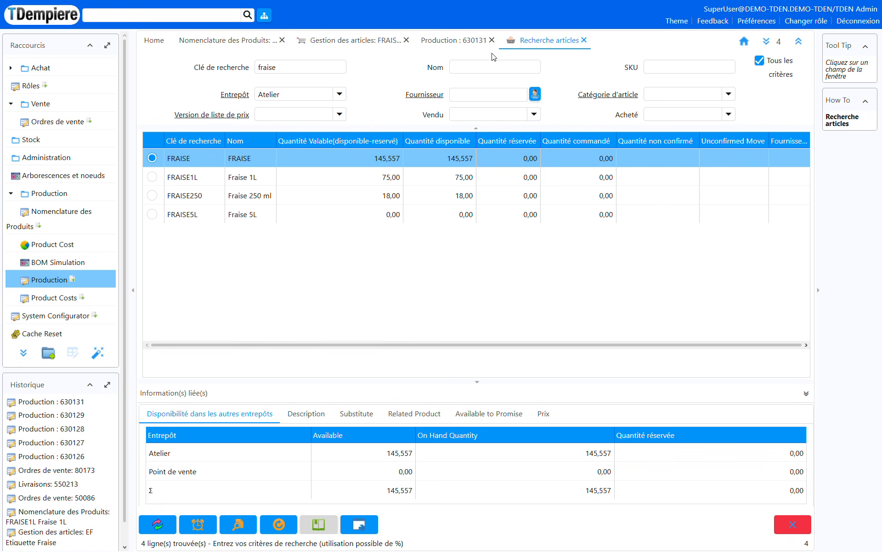
left_click(171, 528)
left_click_drag(374, 162, 420, 168)
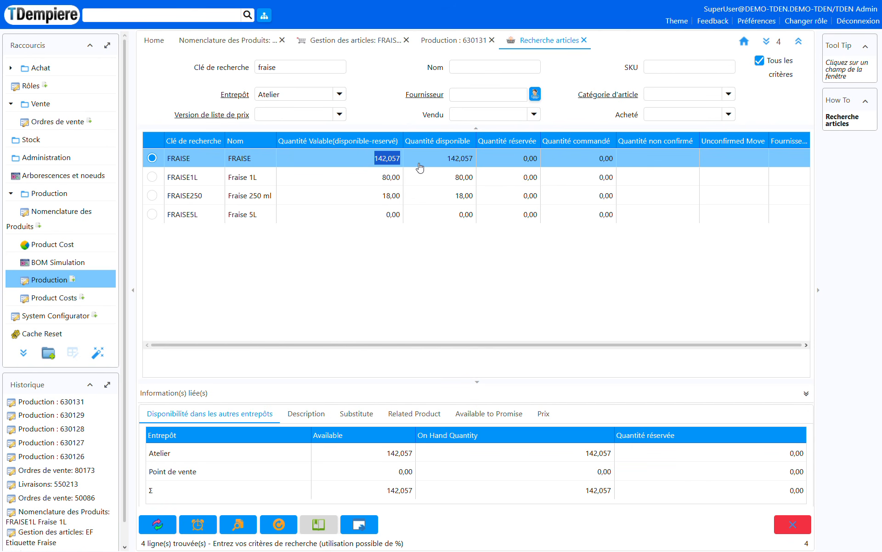
left_click(193, 179)
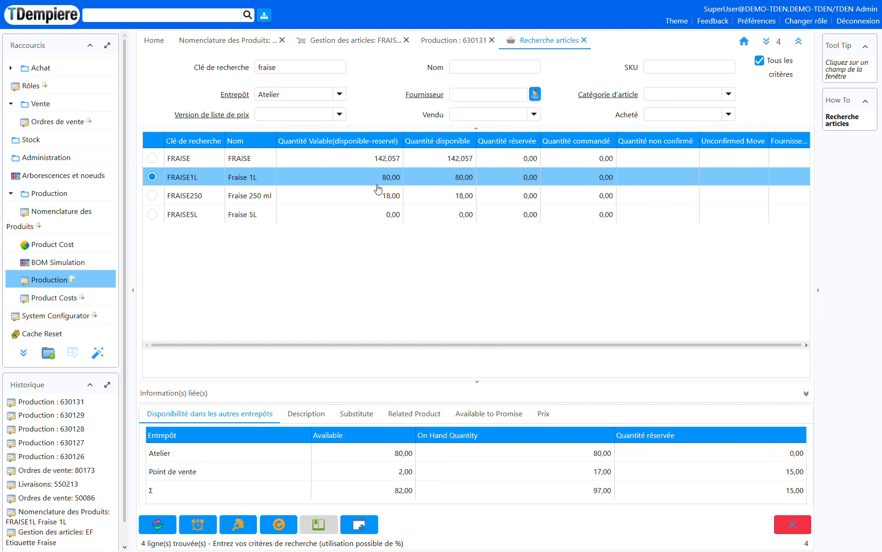